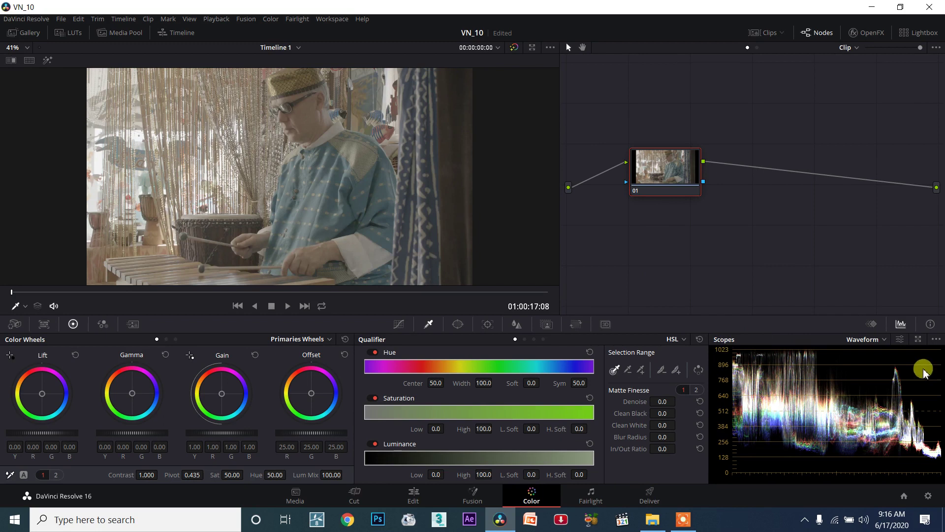
Pop the scopes out of the lower-right panel into a floating window positioned up and right.
left_click(872, 324)
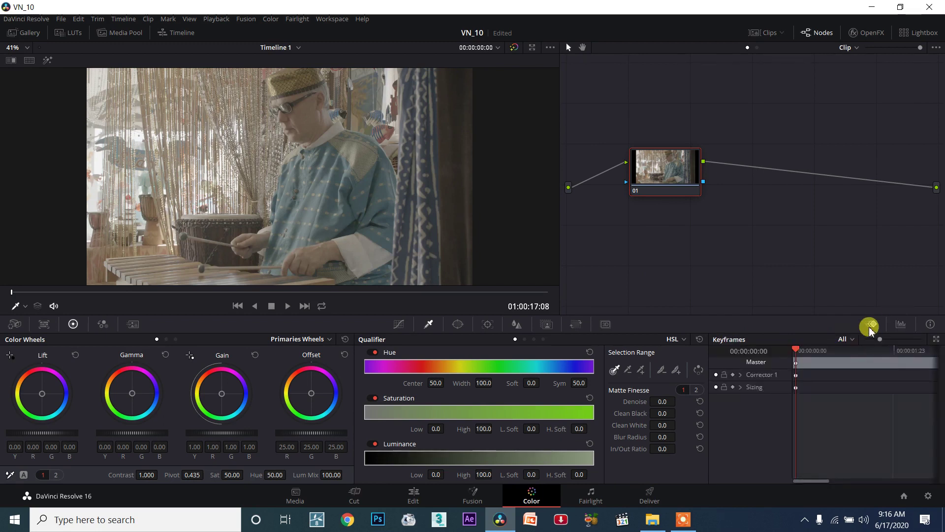
left_click(895, 327)
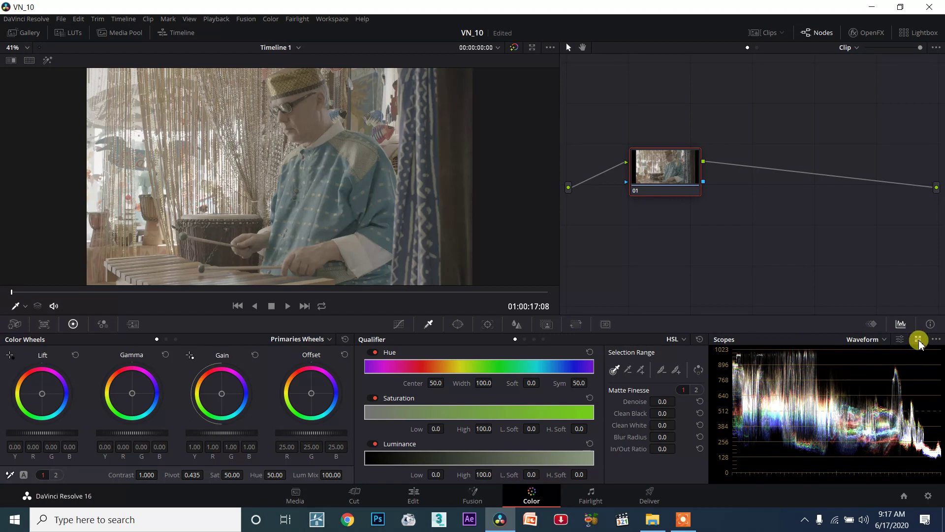
left_click(918, 340)
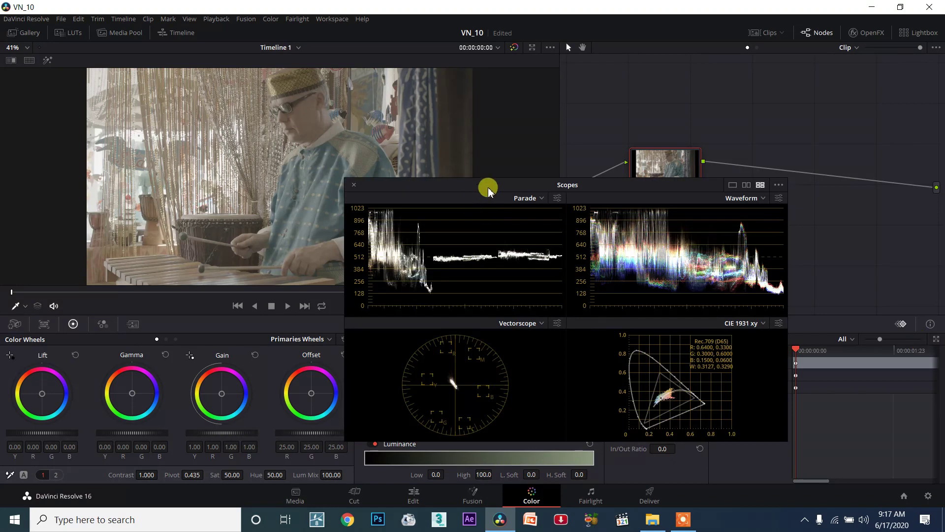
left_click_drag(489, 190, 565, 103)
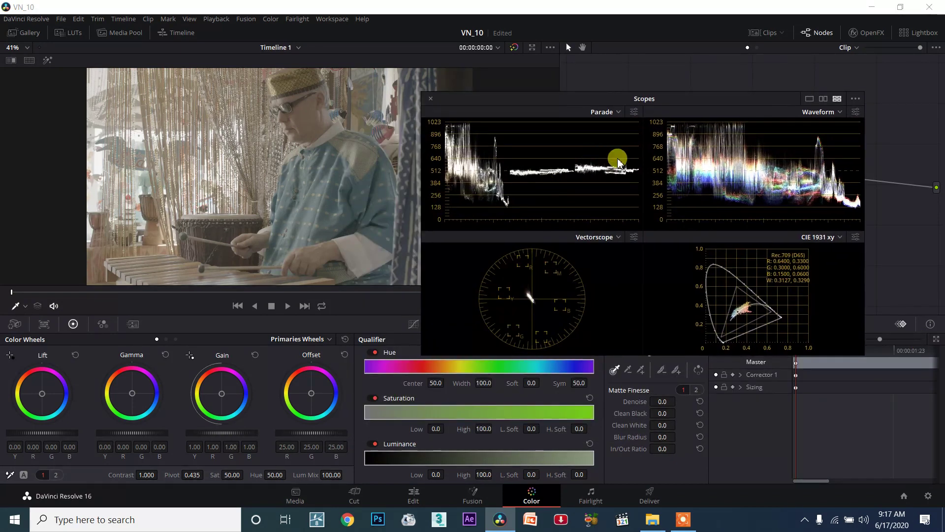
Cycle the scope layout through 1-up Parade, 2-up and 4-up, then reposition the window.
left_click(810, 100)
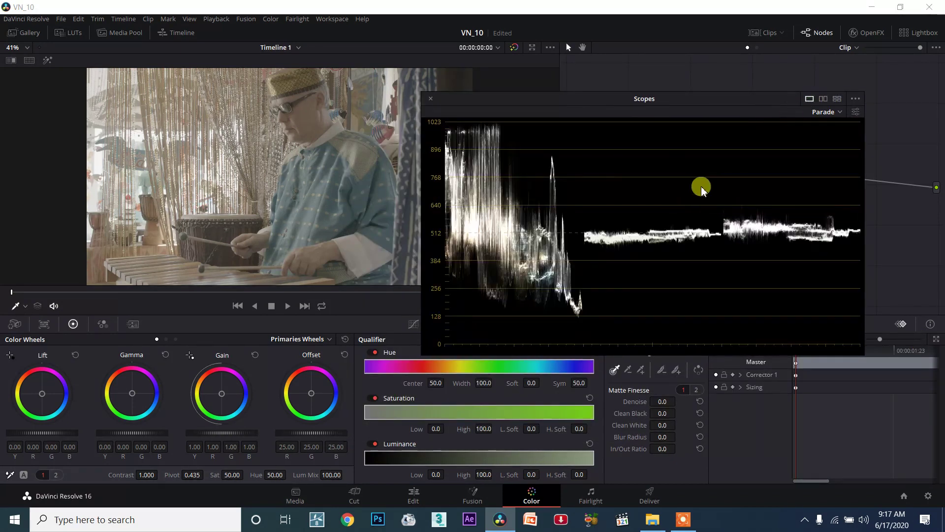
left_click(823, 99)
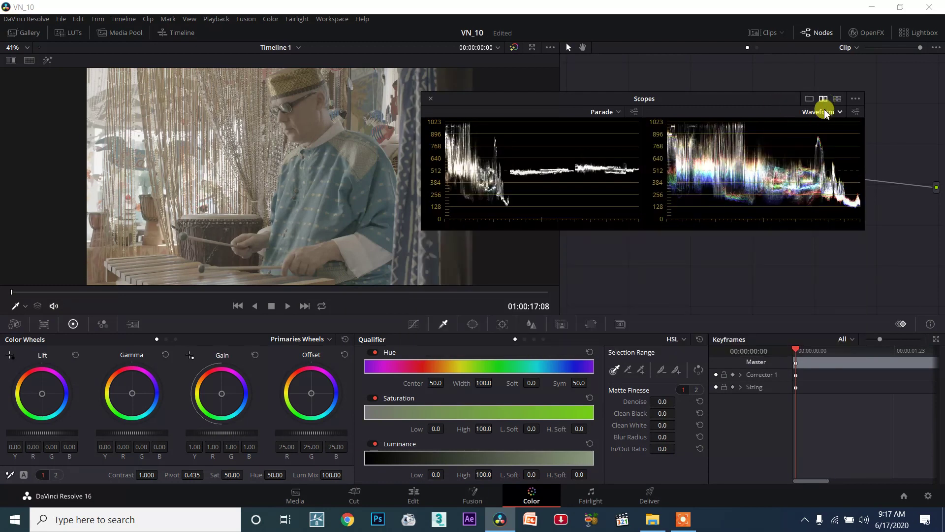
left_click(838, 99)
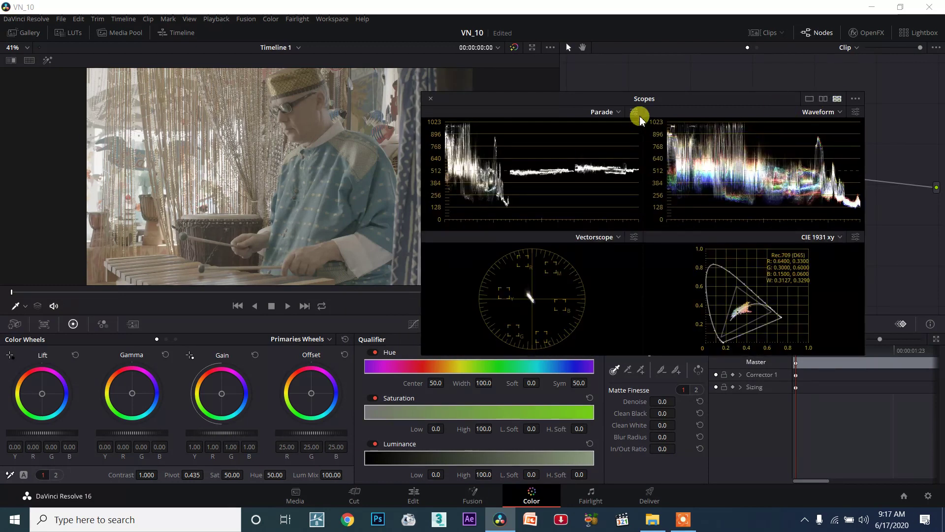
left_click_drag(657, 99, 566, 135)
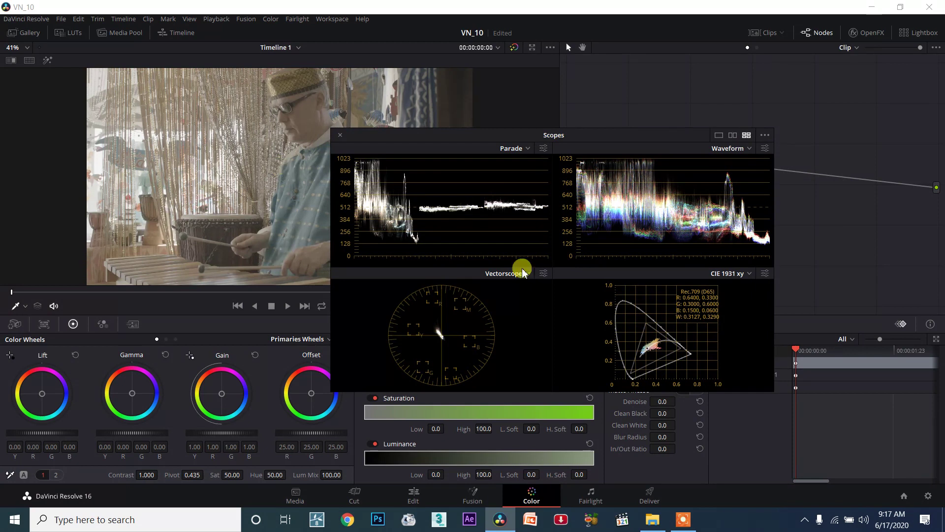
left_click(766, 138)
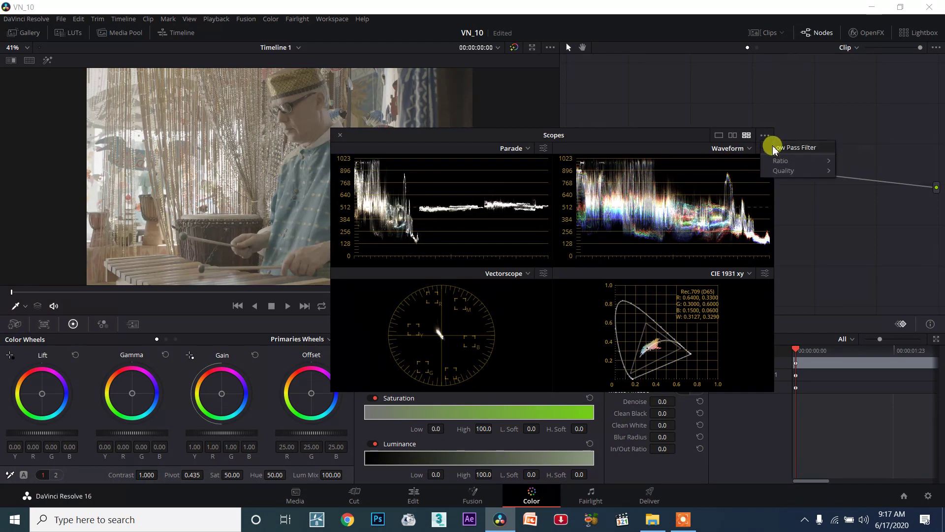
mouse_move(779, 173)
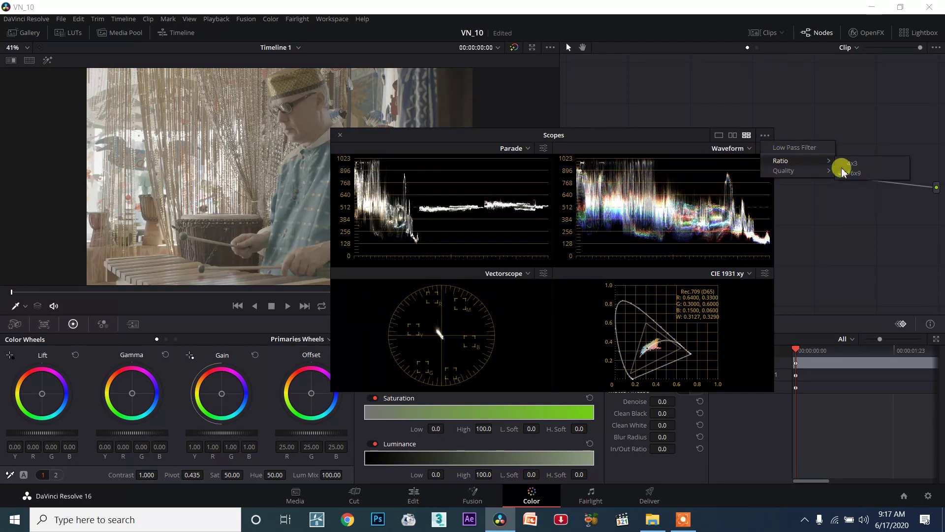
left_click(852, 165)
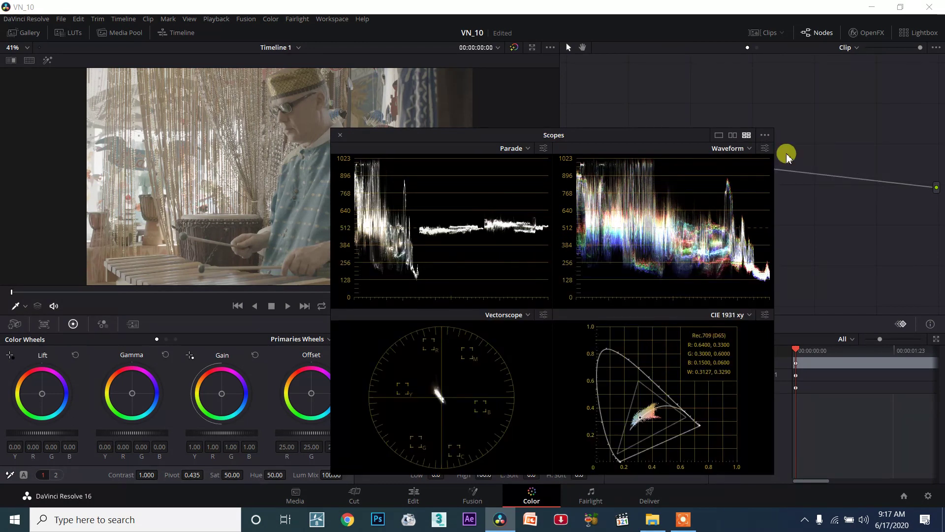
left_click(765, 137)
mouse_move(787, 160)
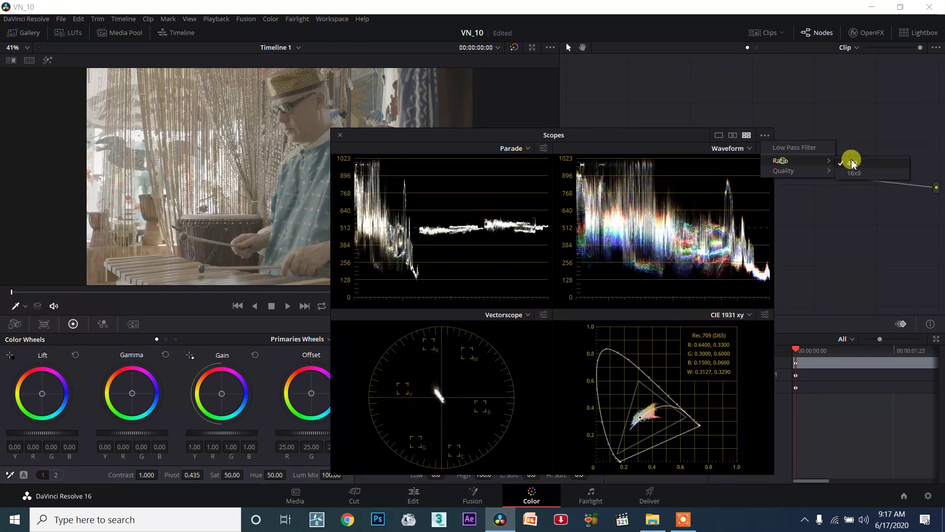
left_click(855, 174)
left_click_drag(592, 138, 614, 133)
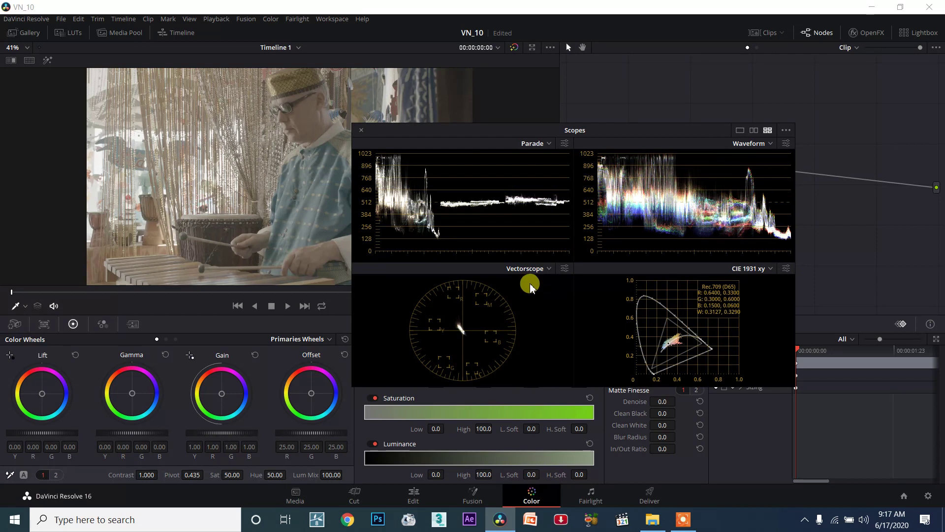
Drag the floating Scopes window lower and to the right.
mouse_move(448, 133)
left_mouse_down()
mouse_move(510, 175)
mouse_move(499, 179)
left_mouse_up()
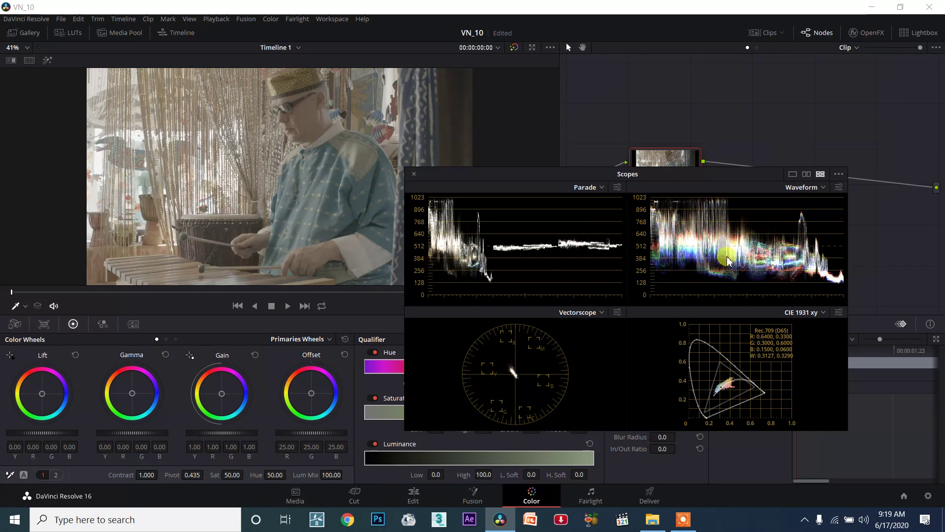
Swap the lower-right CIE 1931 xy scope for a Histogram.
left_click(805, 312)
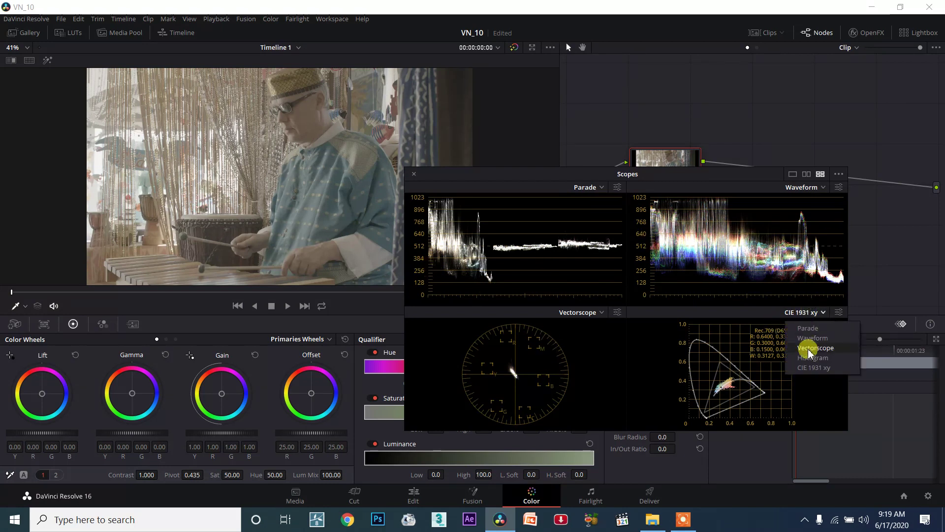
left_click(812, 357)
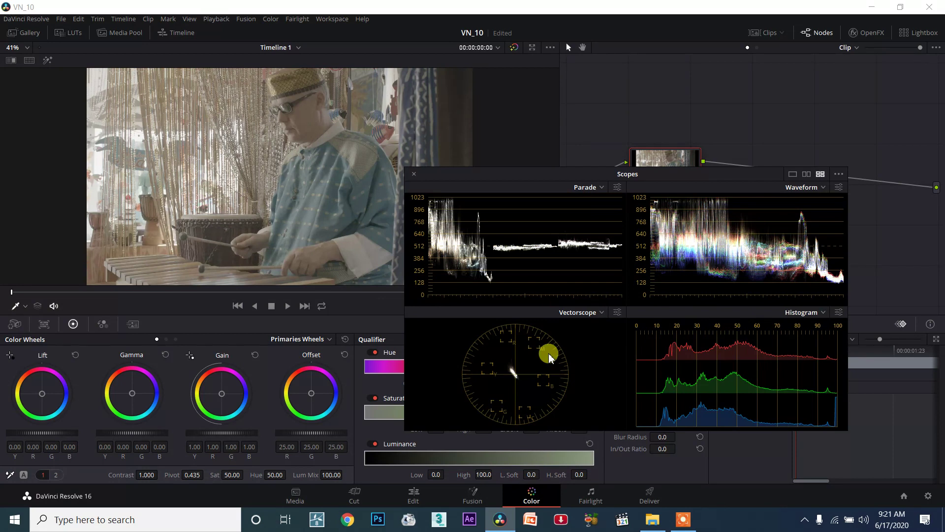
Nudge the Scopes window, cycle through 1-up, 2-up and 4-up layouts, then close it.
mouse_move(643, 175)
left_mouse_down()
mouse_move(660, 164)
mouse_move(639, 200)
left_mouse_up()
left_click(694, 195)
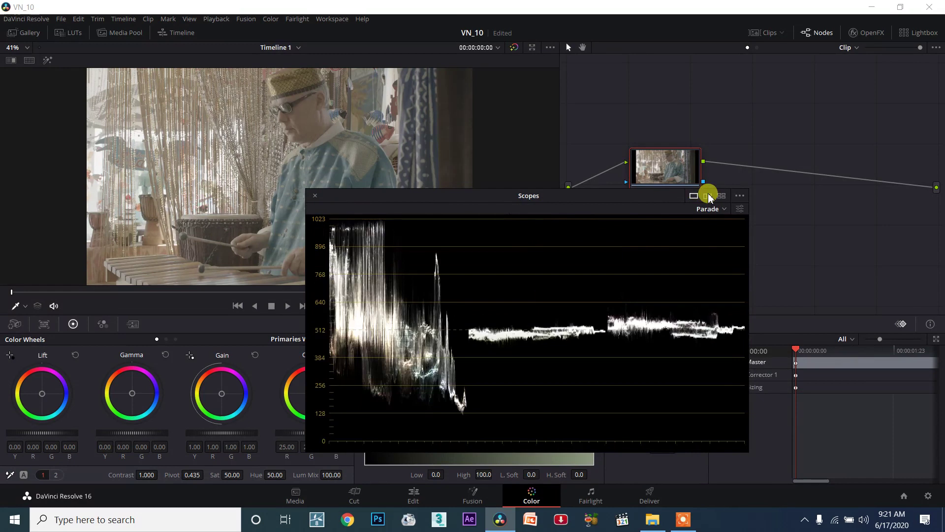
left_click(708, 196)
left_click(721, 195)
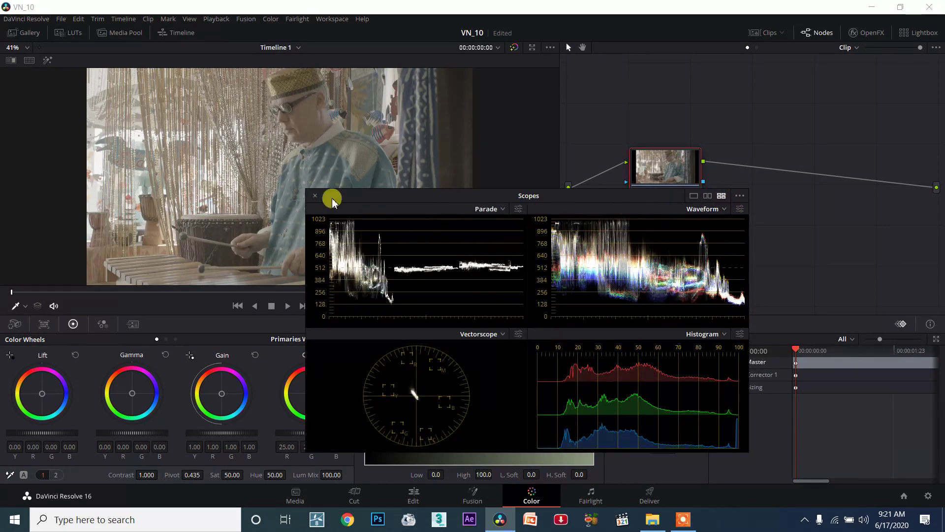
left_click(315, 196)
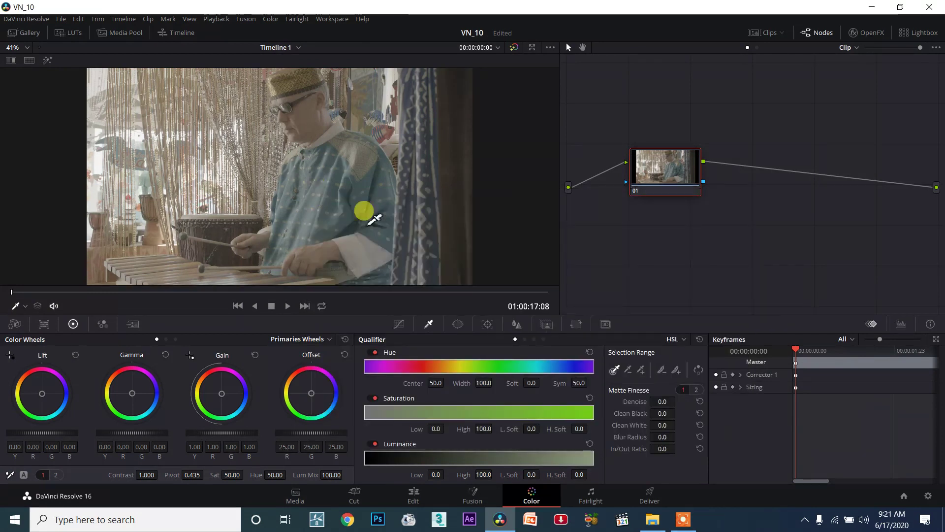
left_click(685, 517)
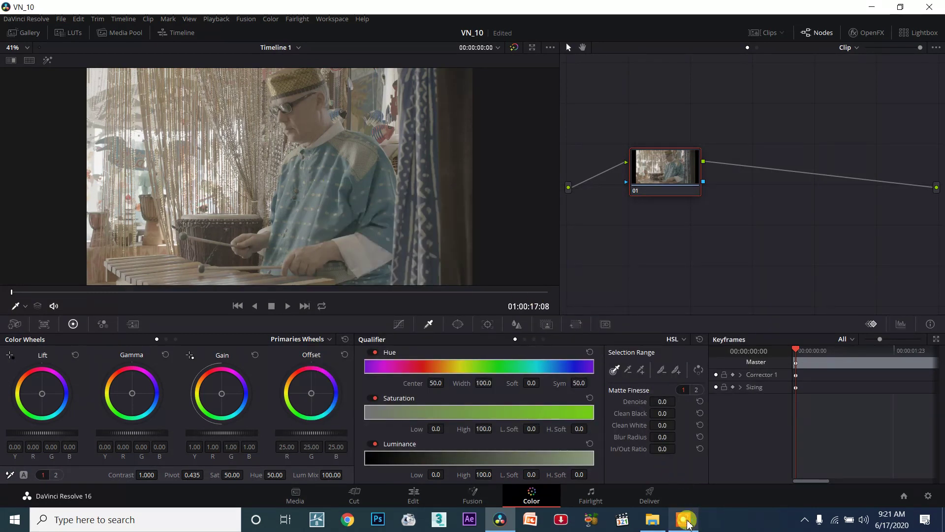